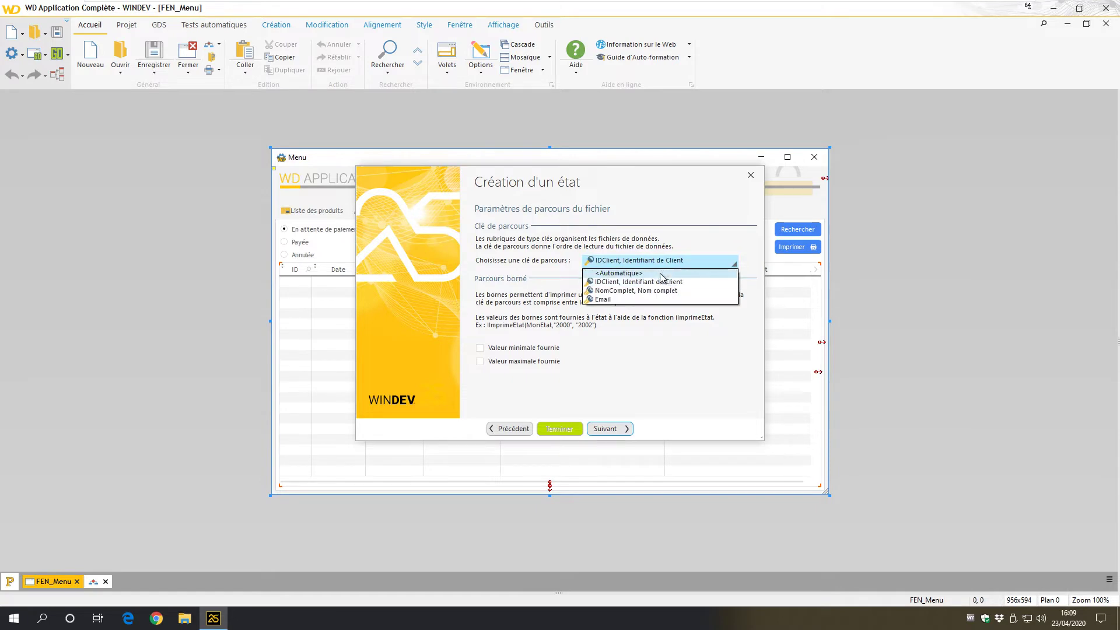
# - Choose NomComplet as the report's browse key and continue to the sort settings
pyautogui.click(657, 296)
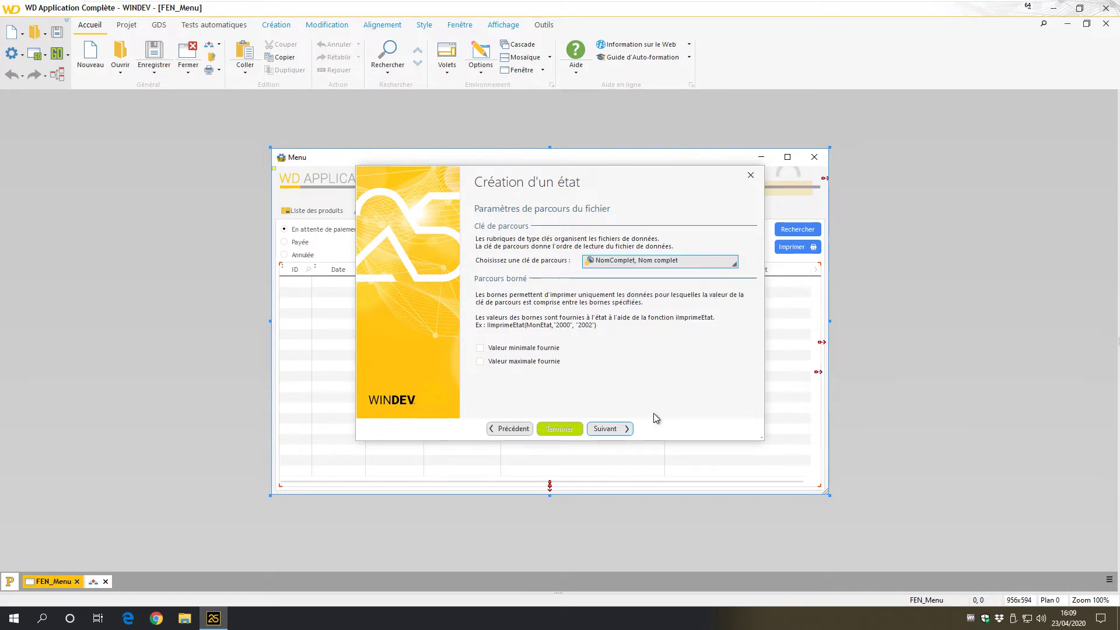
pyautogui.click(619, 433)
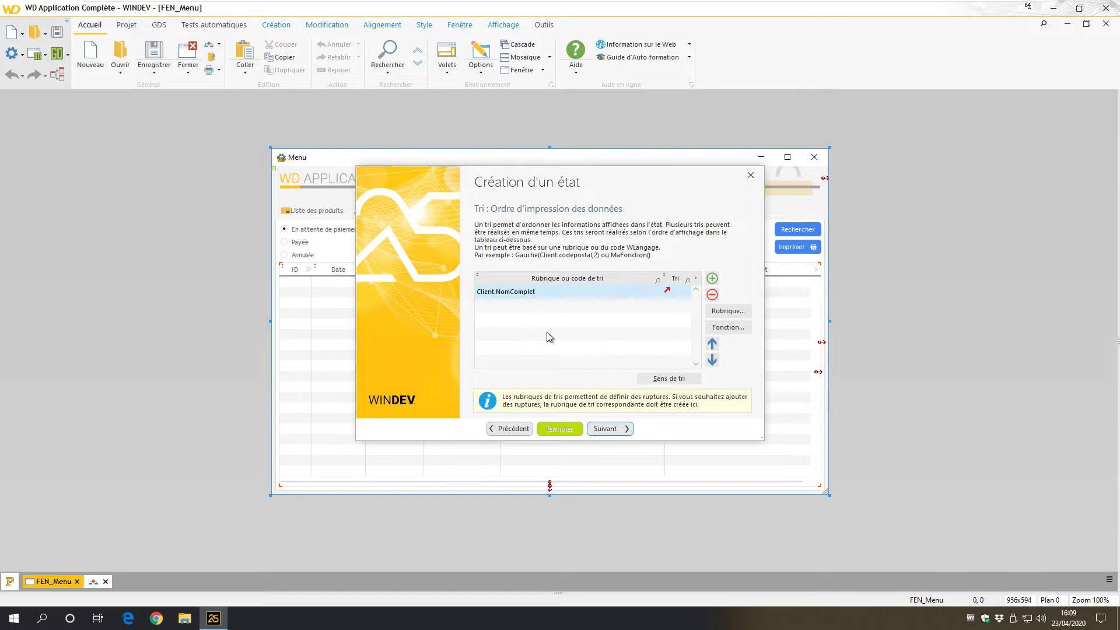
# - Add sorts on the Client.Pays and Client.EtatProvinceRégion fields to the report's print order
pyautogui.click(713, 278)
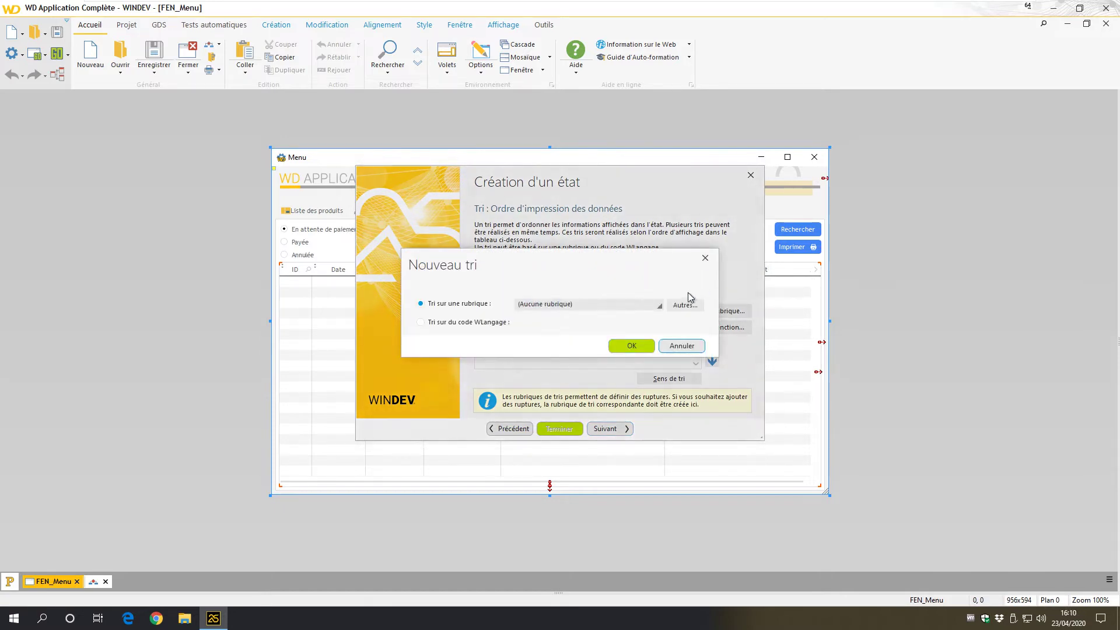
pyautogui.click(660, 306)
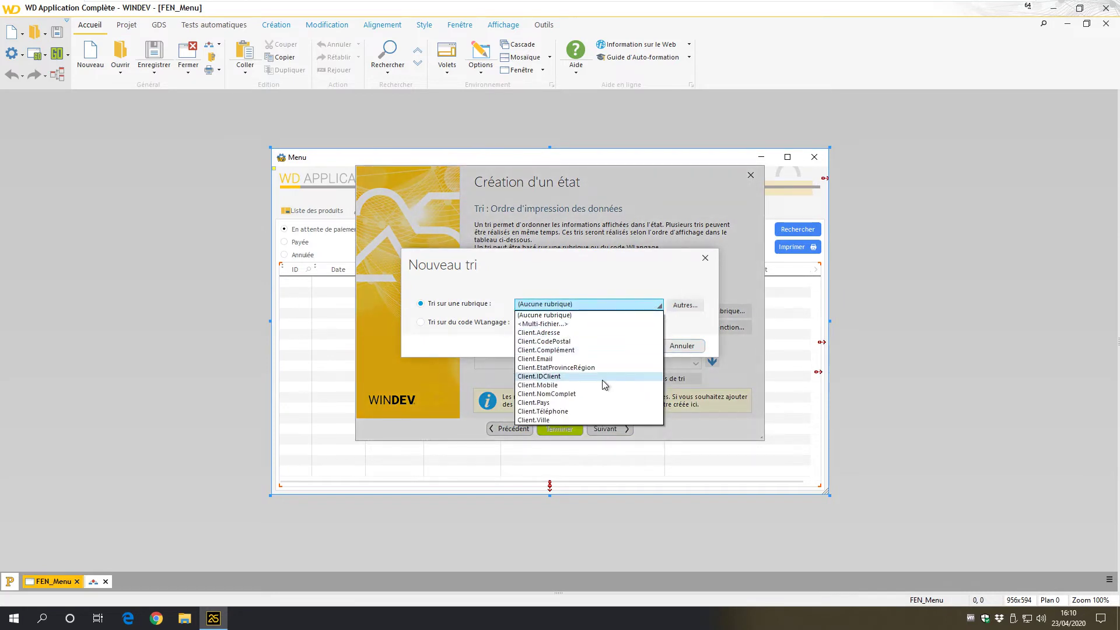
pyautogui.click(591, 403)
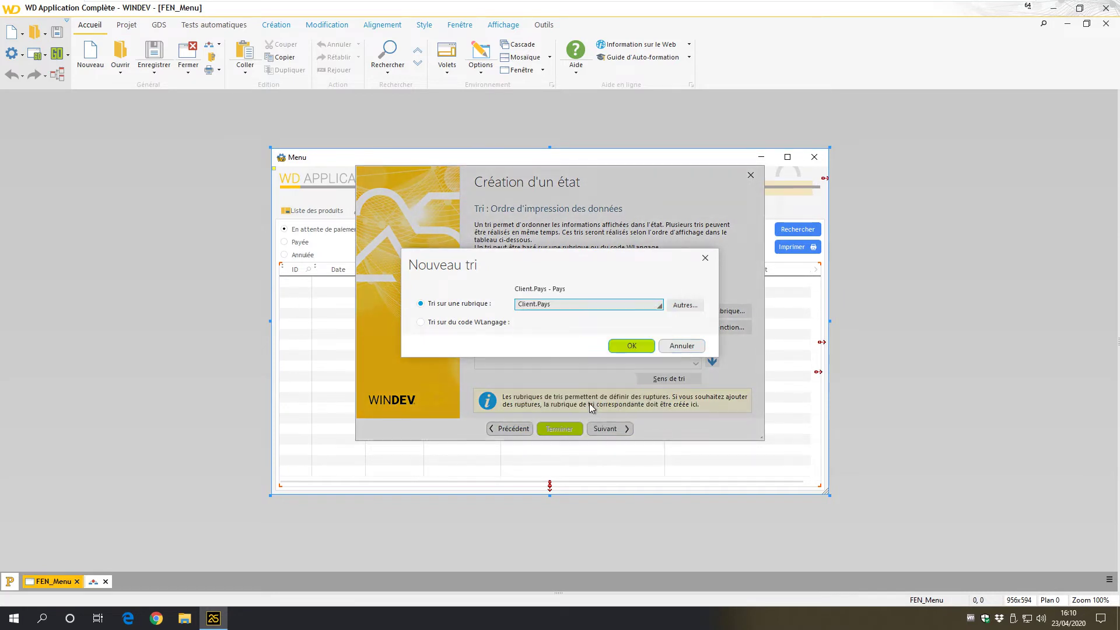
pyautogui.click(631, 346)
pyautogui.click(713, 279)
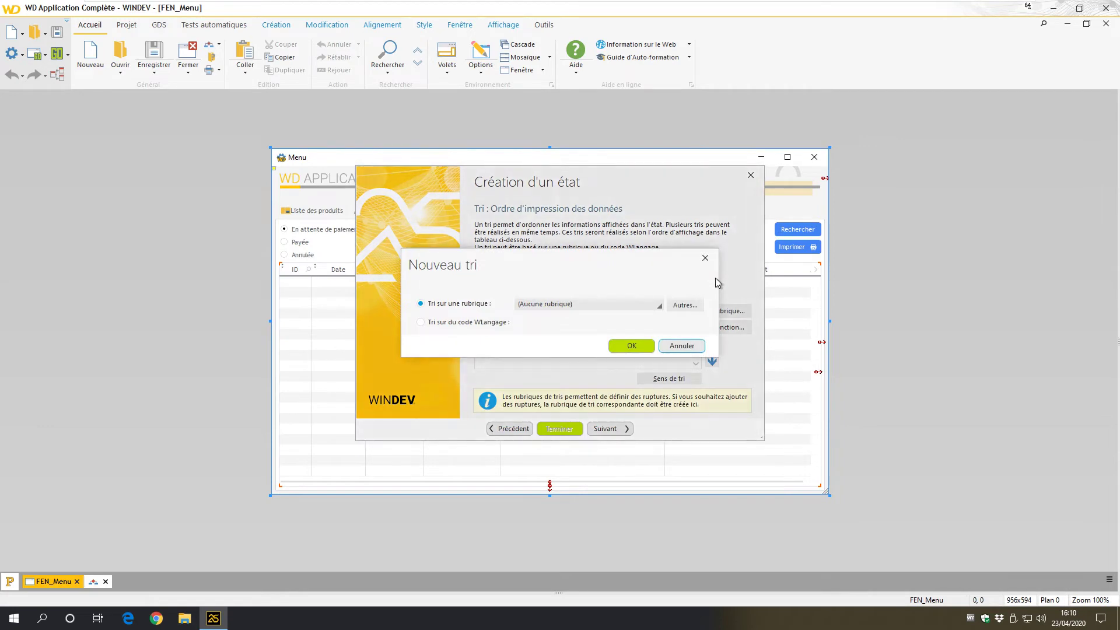
pyautogui.click(661, 304)
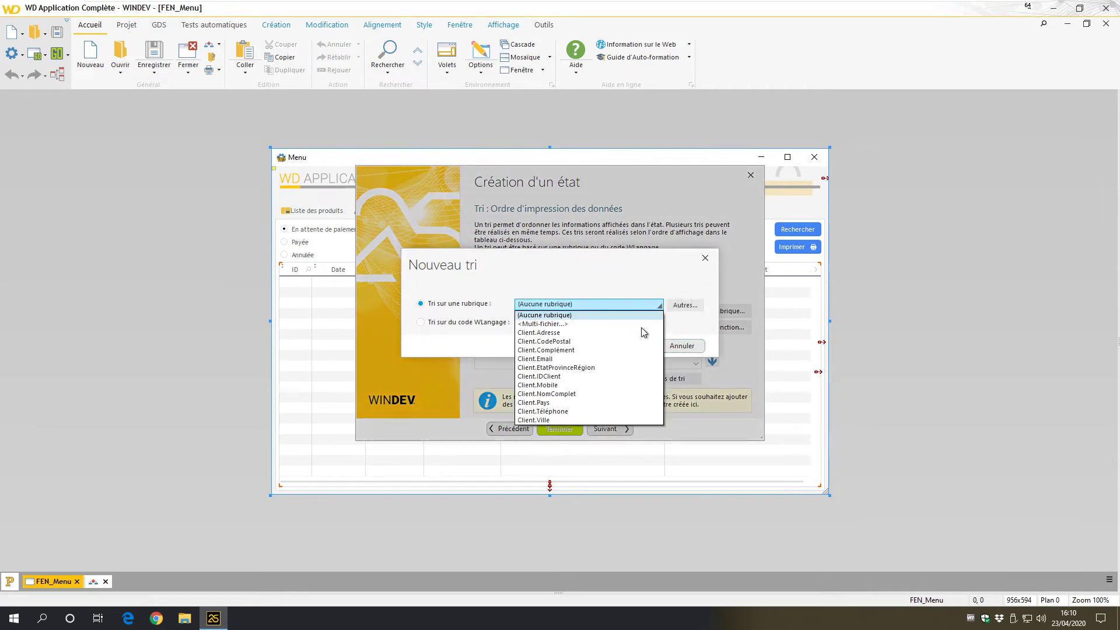
pyautogui.click(614, 368)
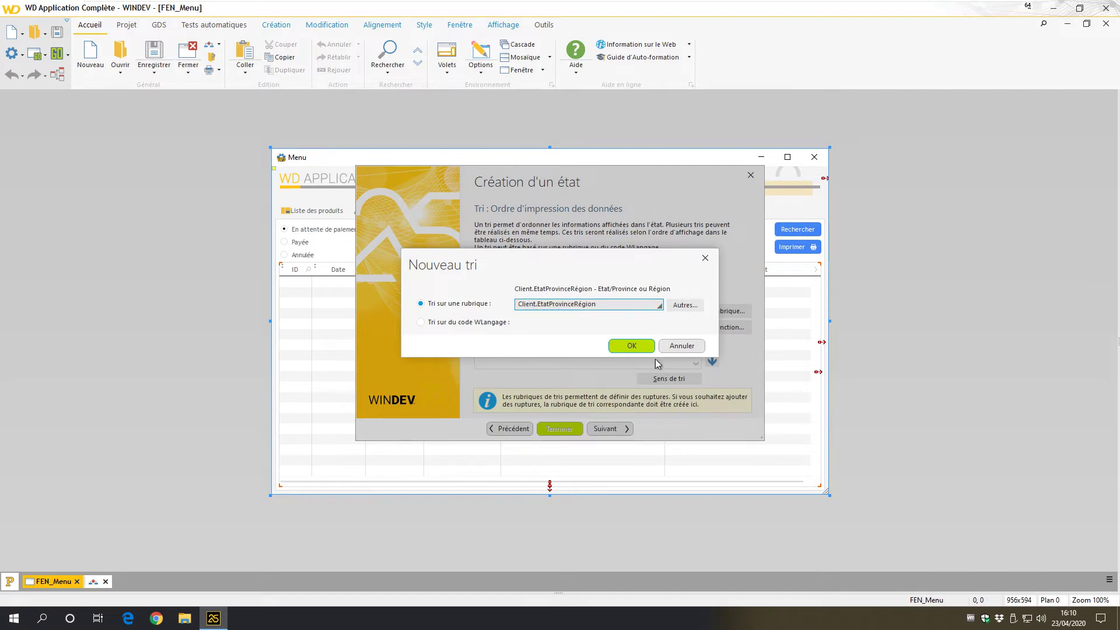
pyautogui.click(630, 346)
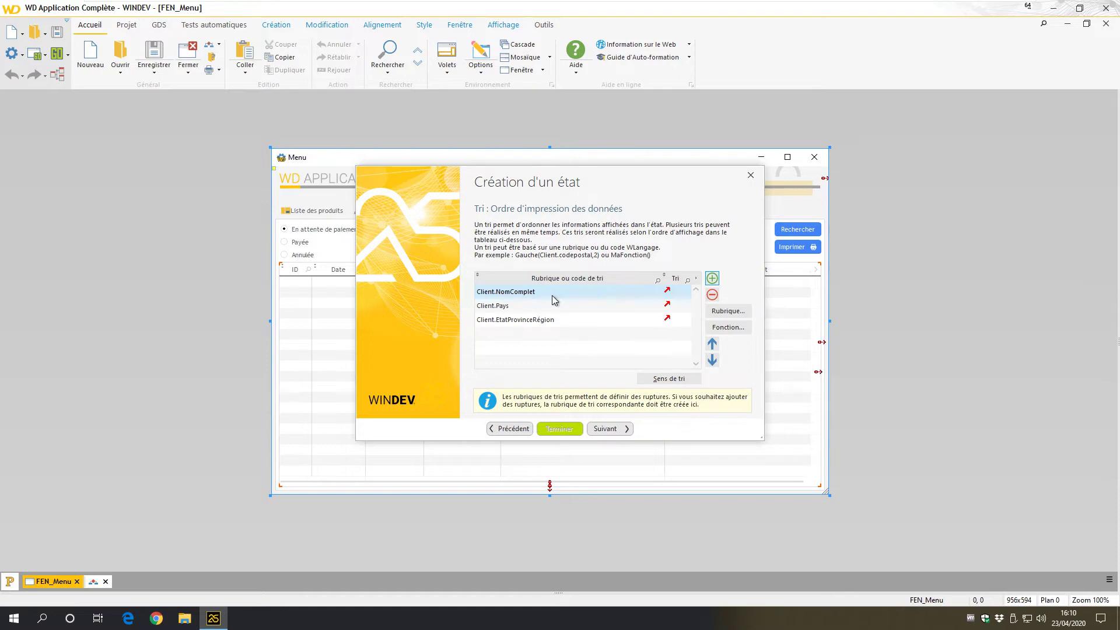
# - Move Client.NomComplet to the end of the sort order, after Client.EtatProvinceRégion, and accept the sorts
pyautogui.click(712, 361)
pyautogui.click(712, 360)
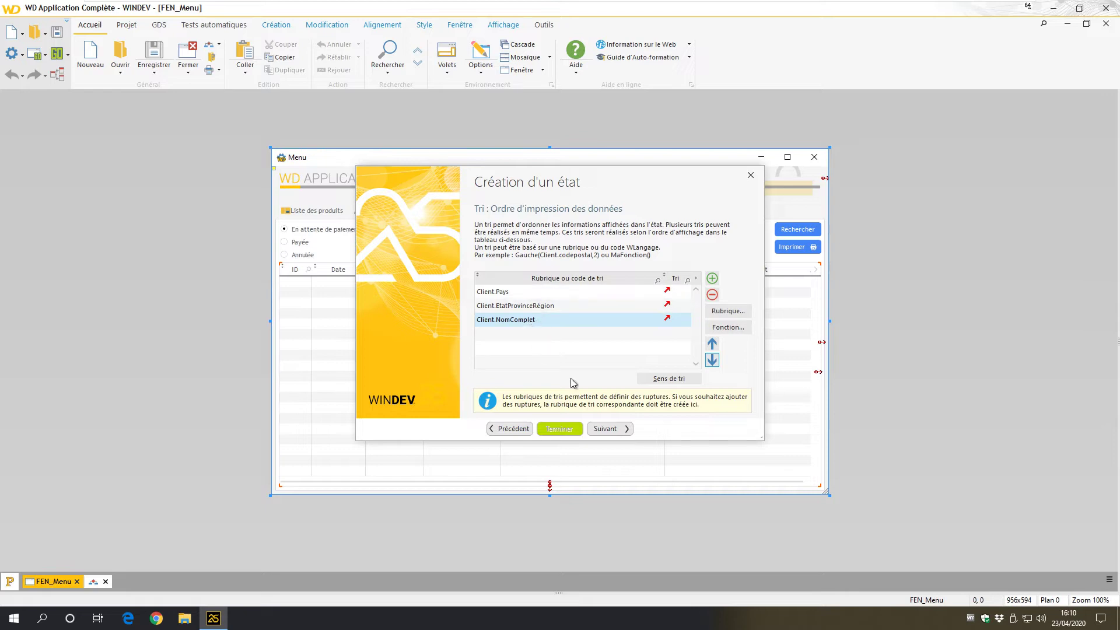
pyautogui.click(611, 432)
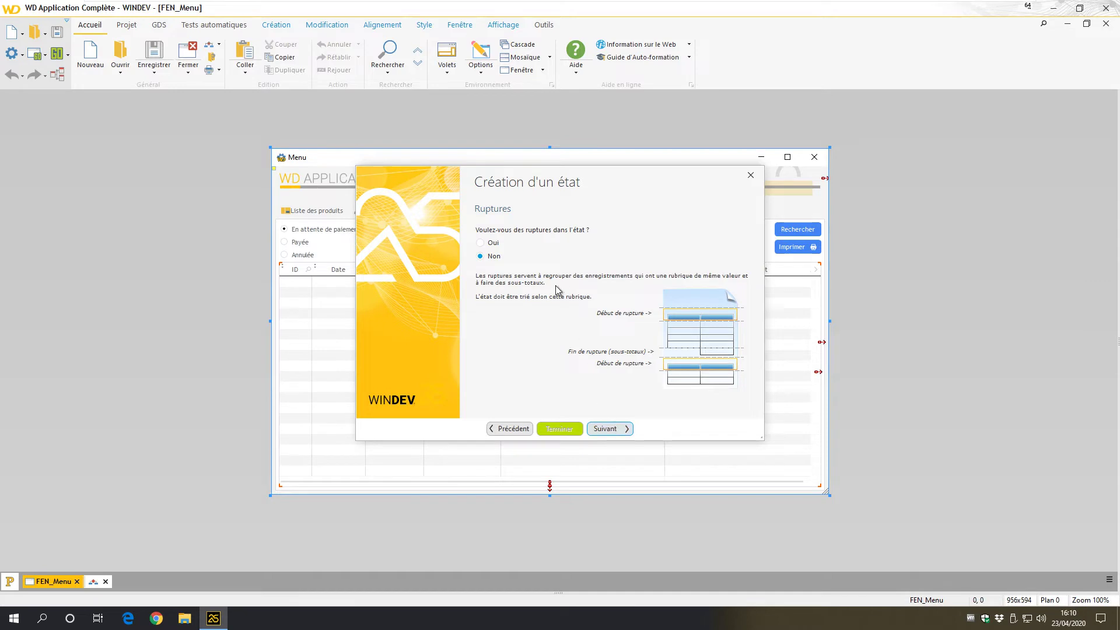
# - Enable breaks in the report on Client.Pays and Client.EtatProvinceRégion only, excluding Client.NomComplet
pyautogui.click(492, 244)
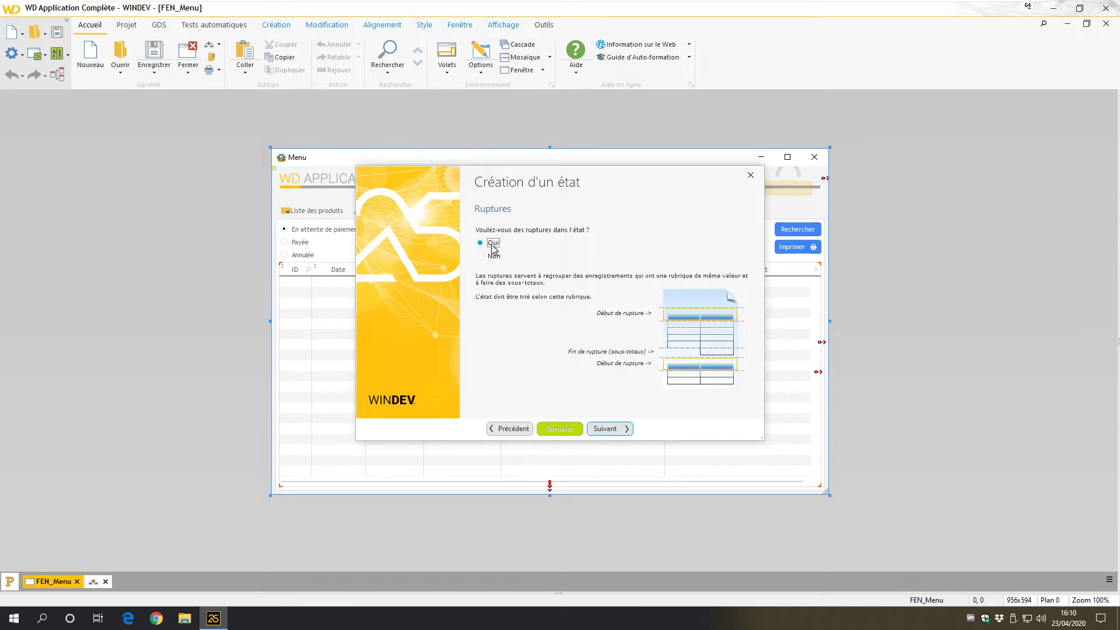
pyautogui.click(621, 433)
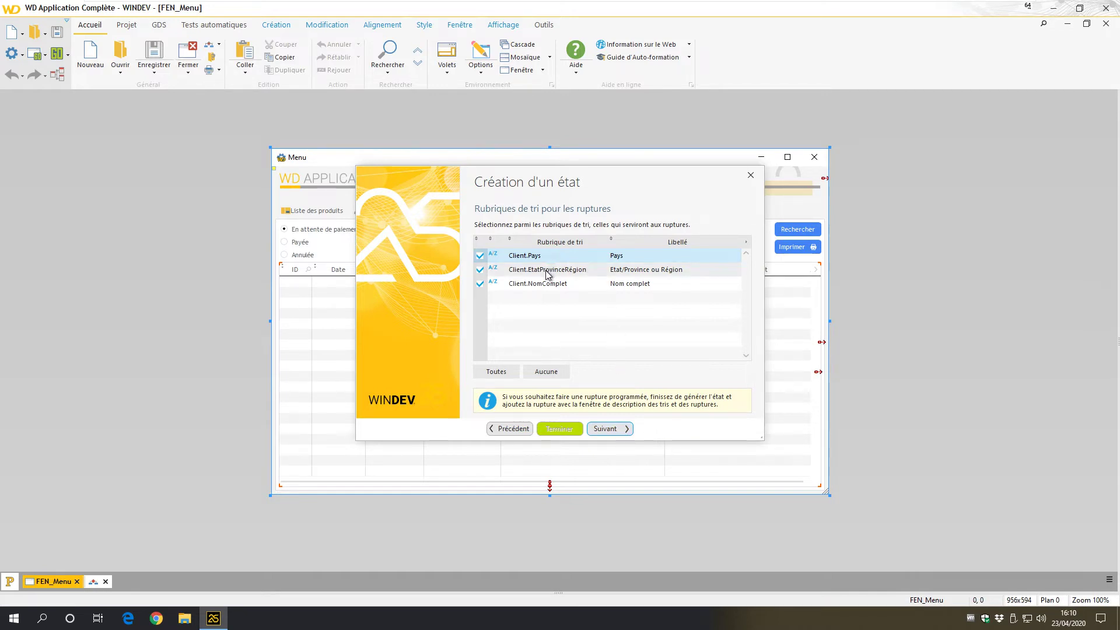
pyautogui.click(480, 285)
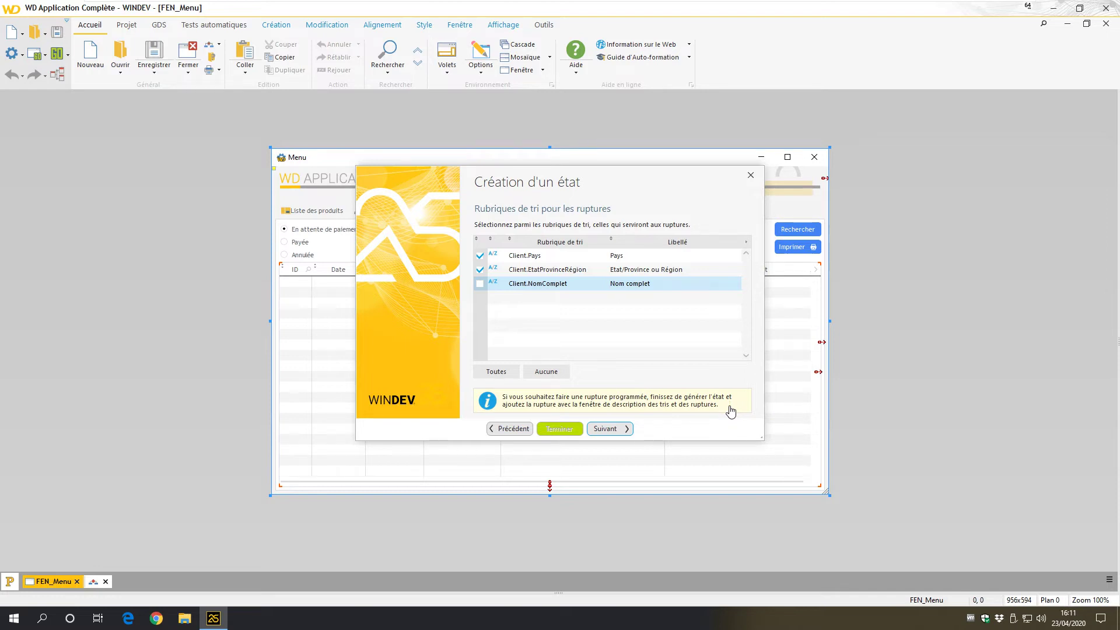
pyautogui.click(624, 430)
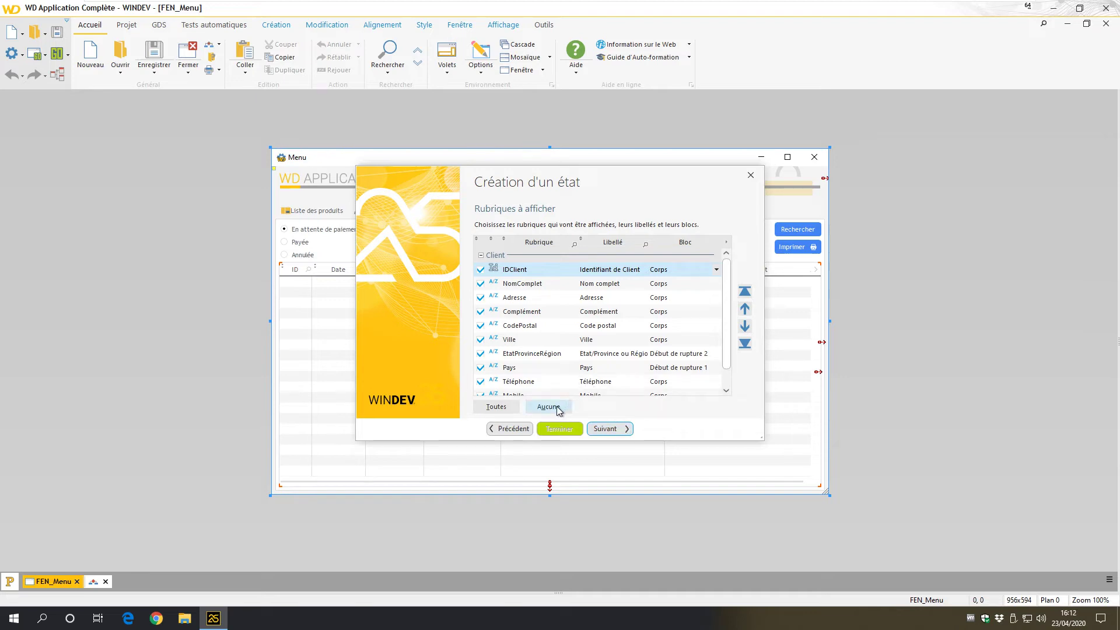
# - Display only the NomComplet, Adresse, CodePostal, Ville, EtatProvinceRégion and Pays fields in the report
pyautogui.click(549, 407)
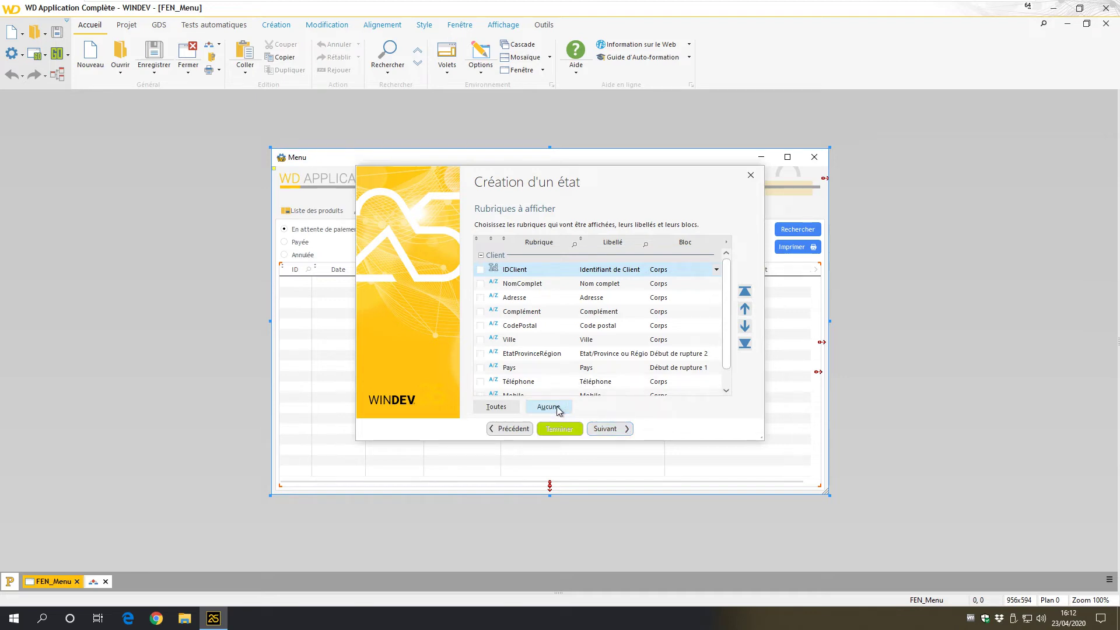
pyautogui.click(480, 285)
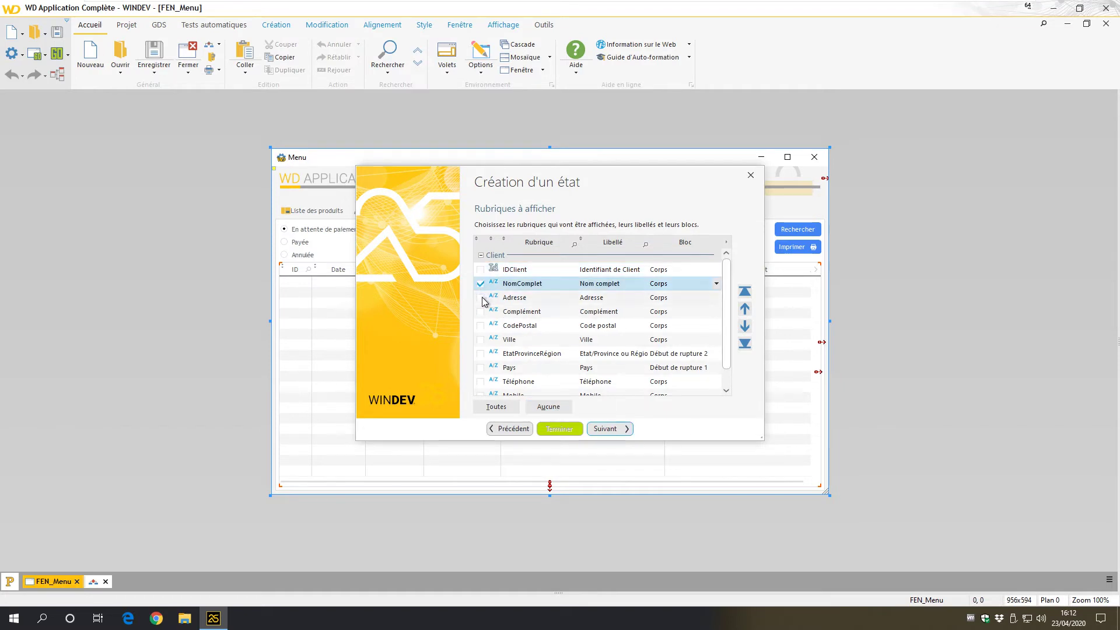
pyautogui.click(481, 299)
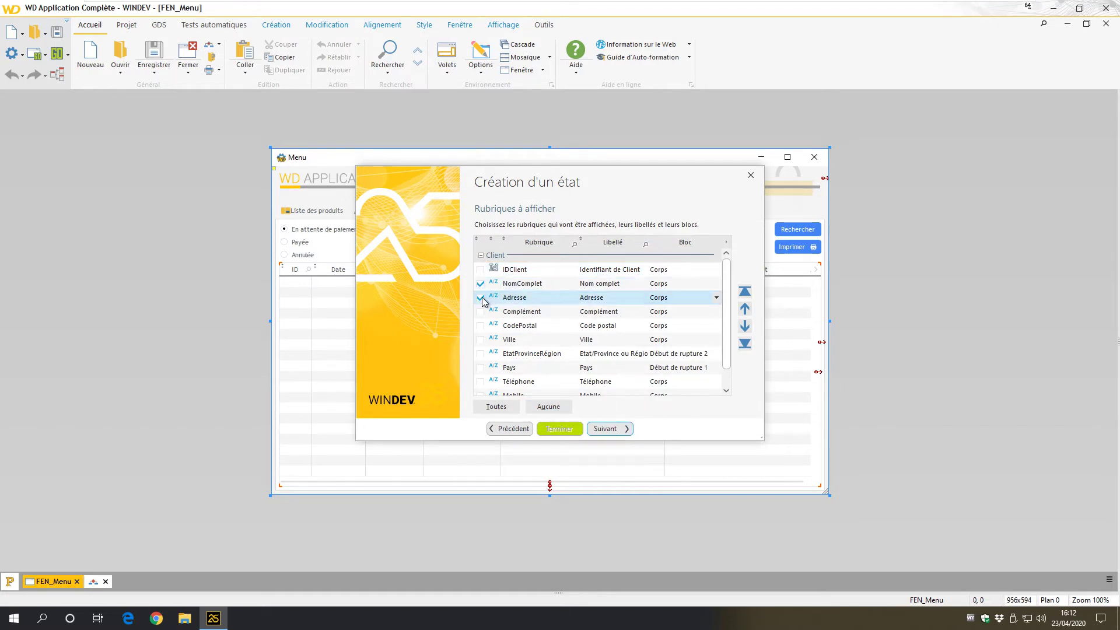
pyautogui.click(480, 325)
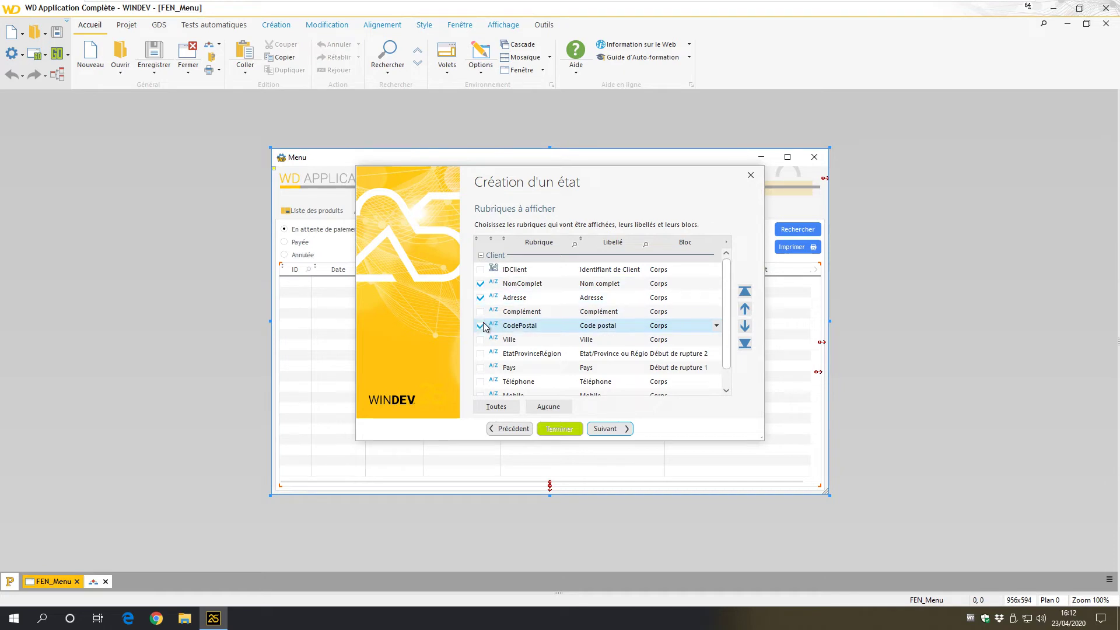
pyautogui.click(481, 340)
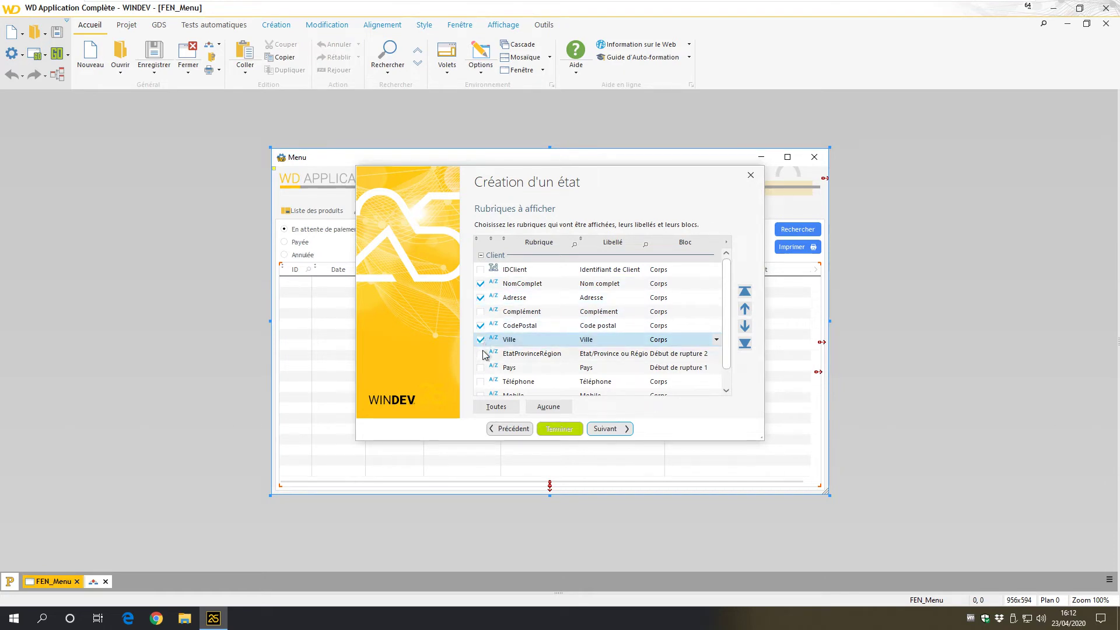
pyautogui.click(482, 354)
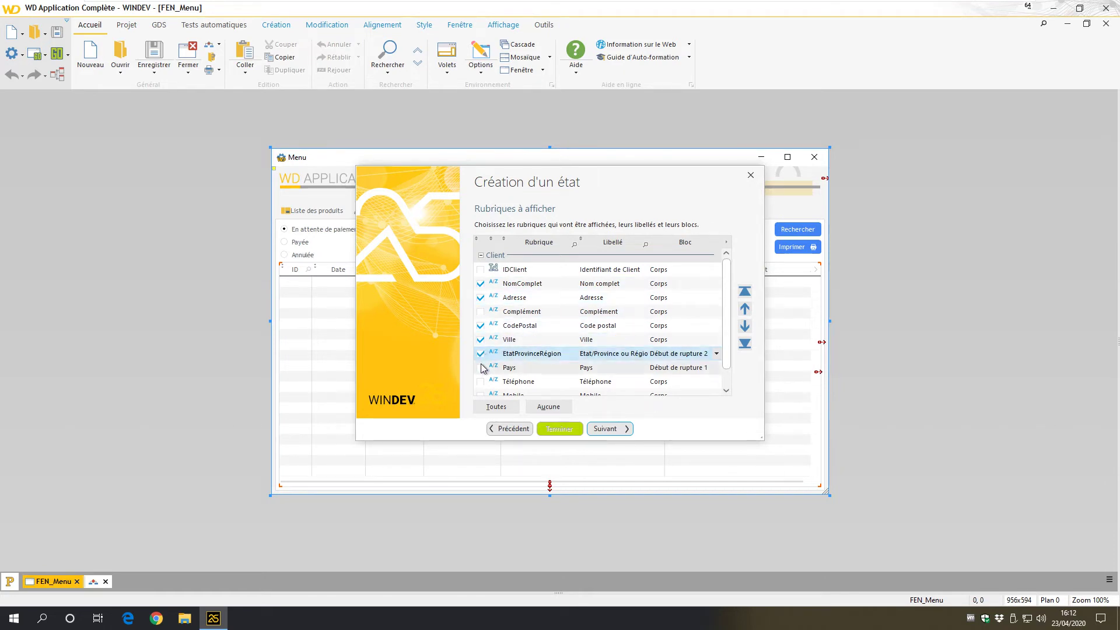
pyautogui.click(482, 369)
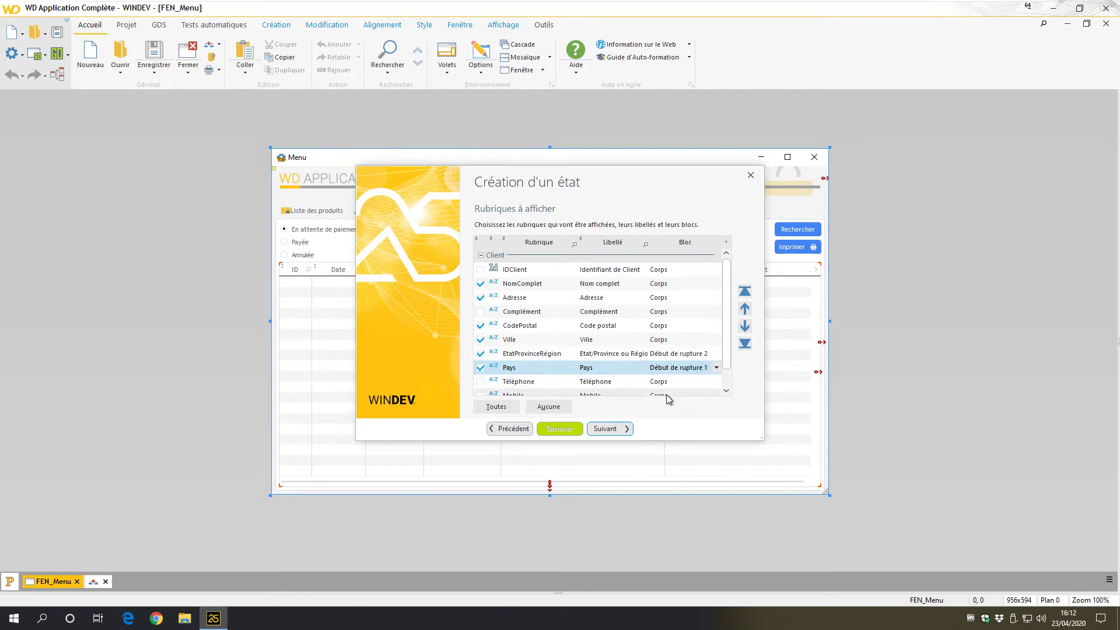
pyautogui.click(621, 431)
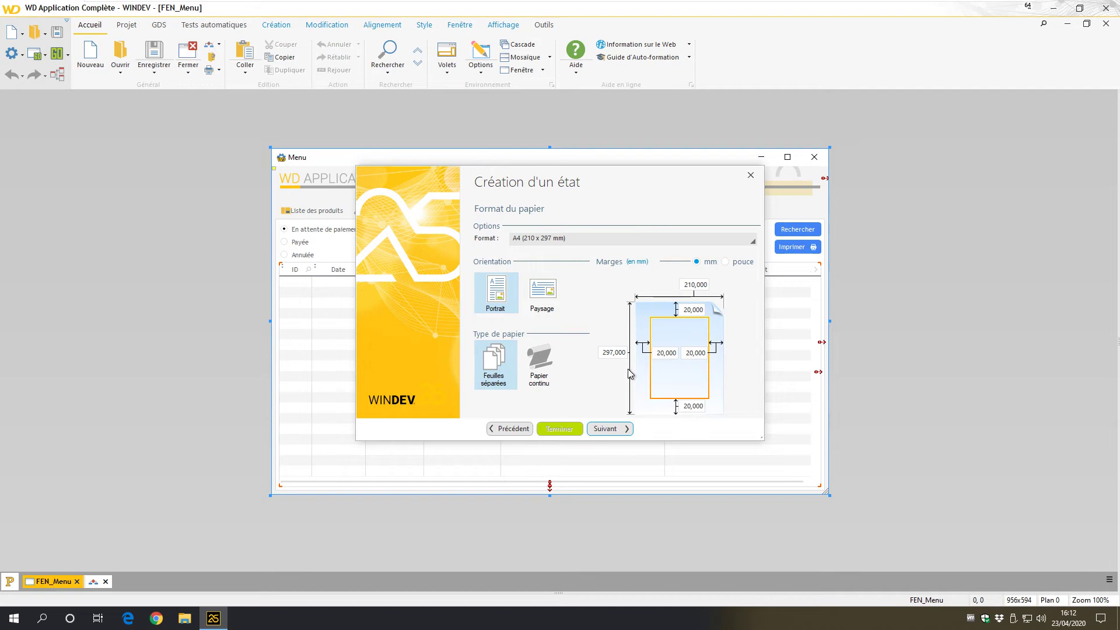
# - Accept the A4 portrait format with 20 mm margins and the Phoenix template for the report
pyautogui.click(604, 430)
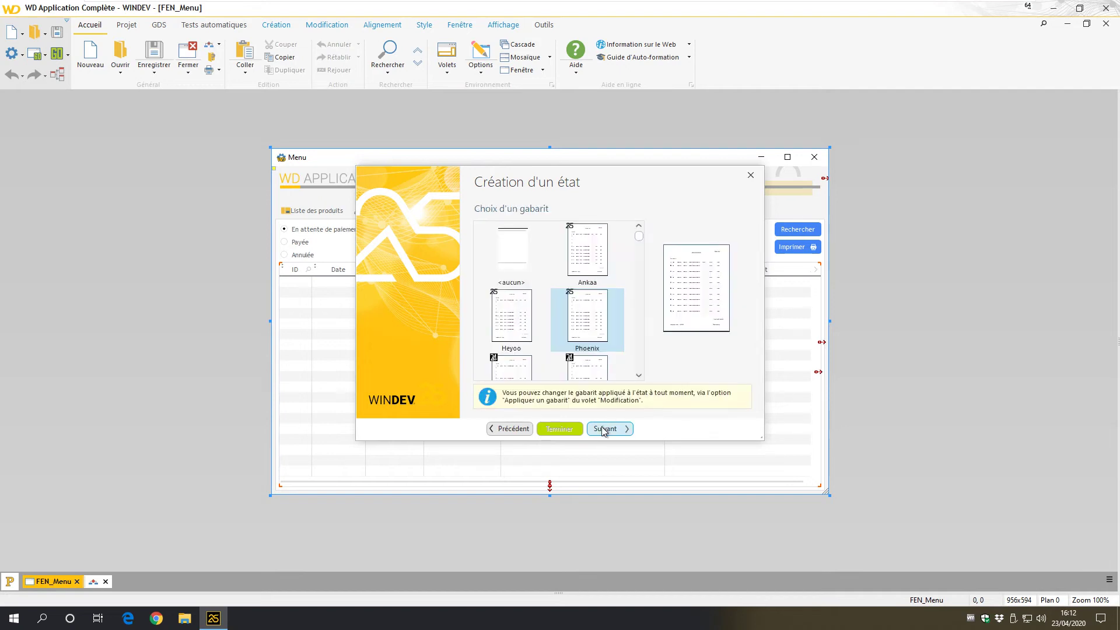
pyautogui.click(607, 432)
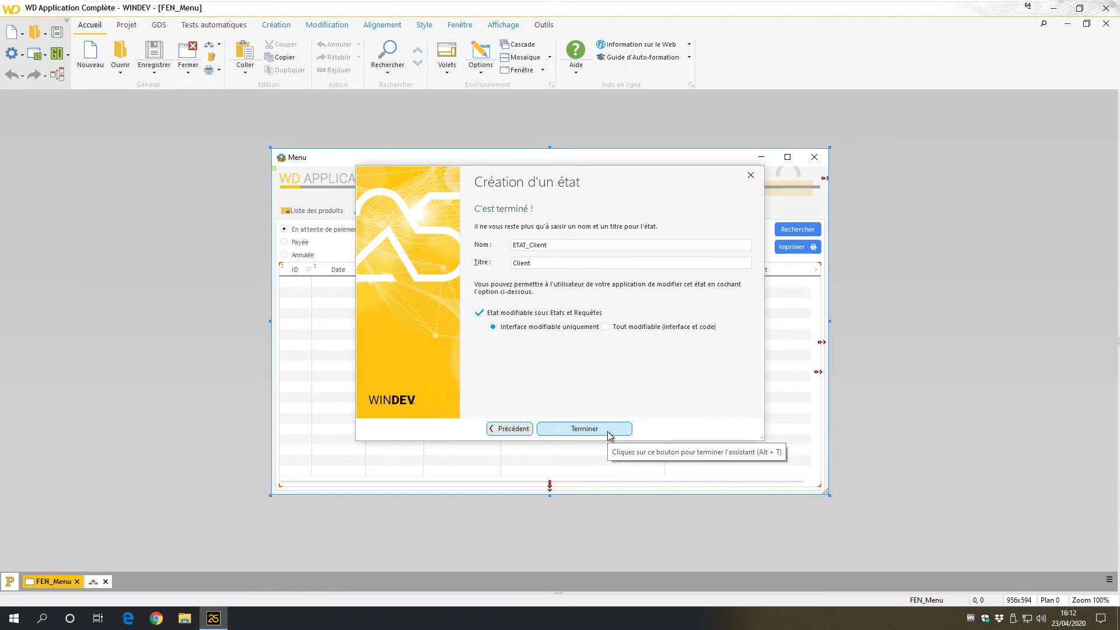
# - Title the report "Liste des clients" and finish the report creation wizard
pyautogui.click(517, 264)
pyautogui.click(517, 264)
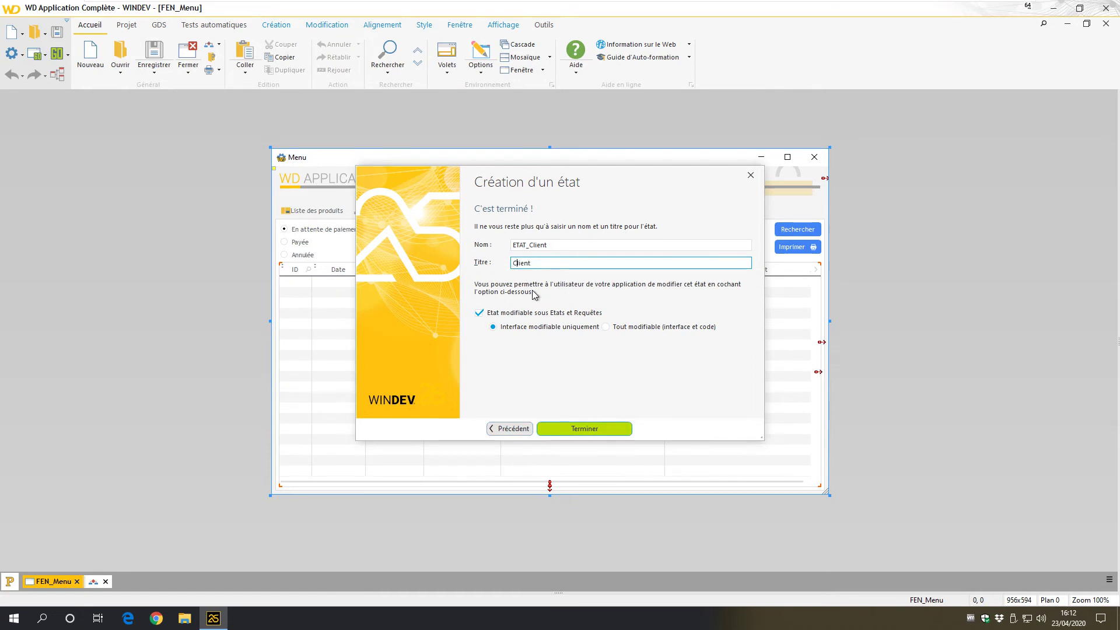
pyautogui.press('BackSpace')
pyautogui.write('Liste des c')
pyautogui.click(596, 429)
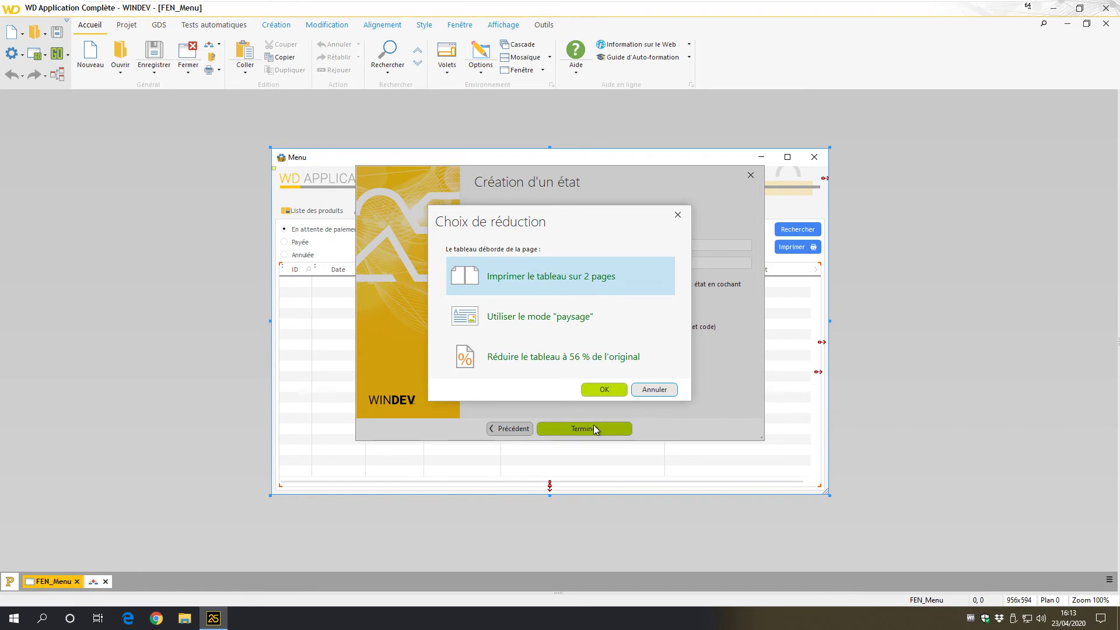
# - Reduce the overflowing table to 56 % of the original and save the report as ETAT_Liste_des_clients
pyautogui.click(600, 362)
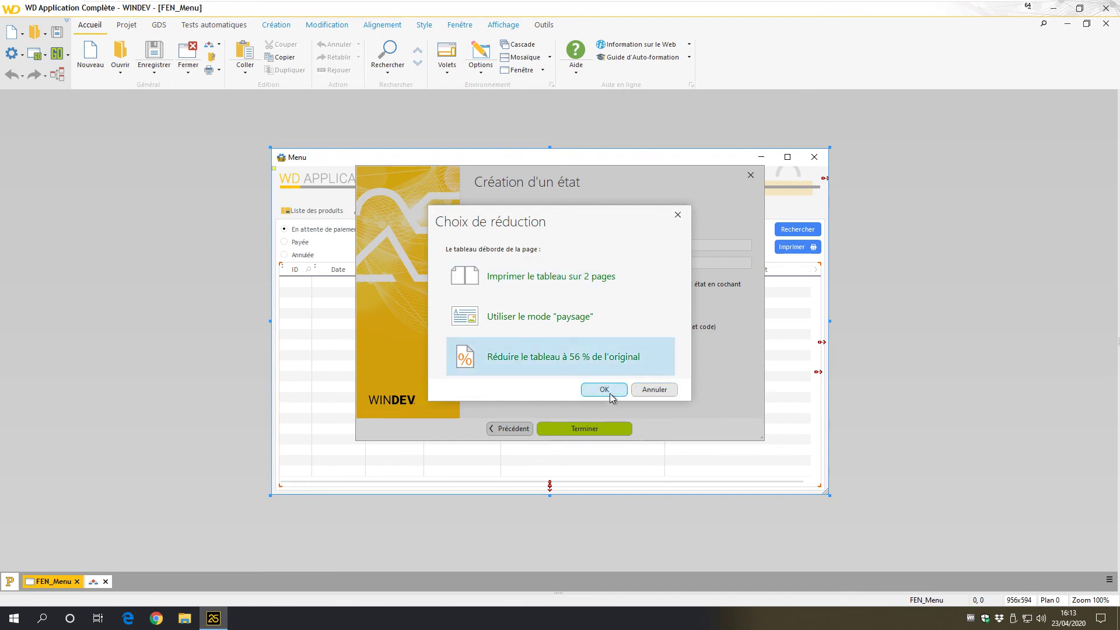
pyautogui.click(604, 390)
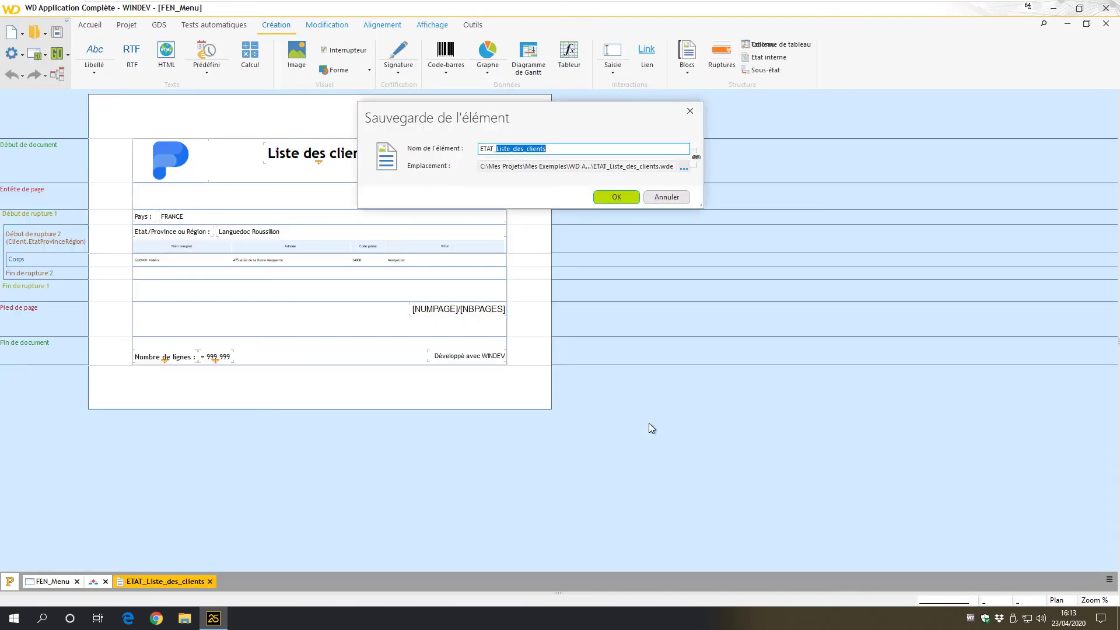
pyautogui.click(633, 201)
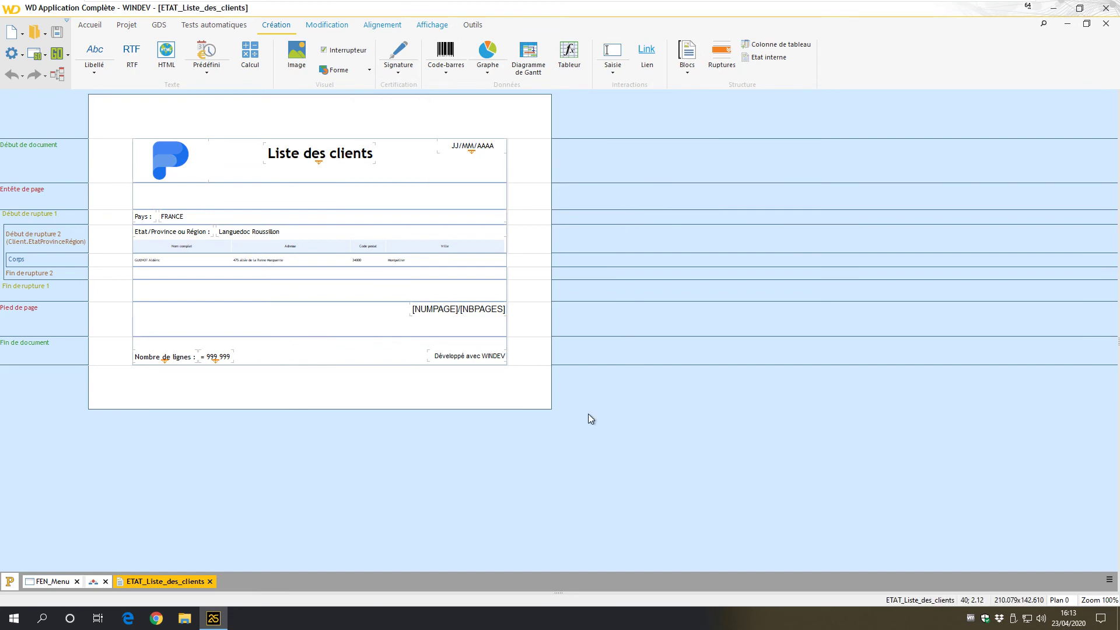
# - Run the report in the report viewer and examine how the clients are grouped by country and region across the pages
pyautogui.click(36, 53)
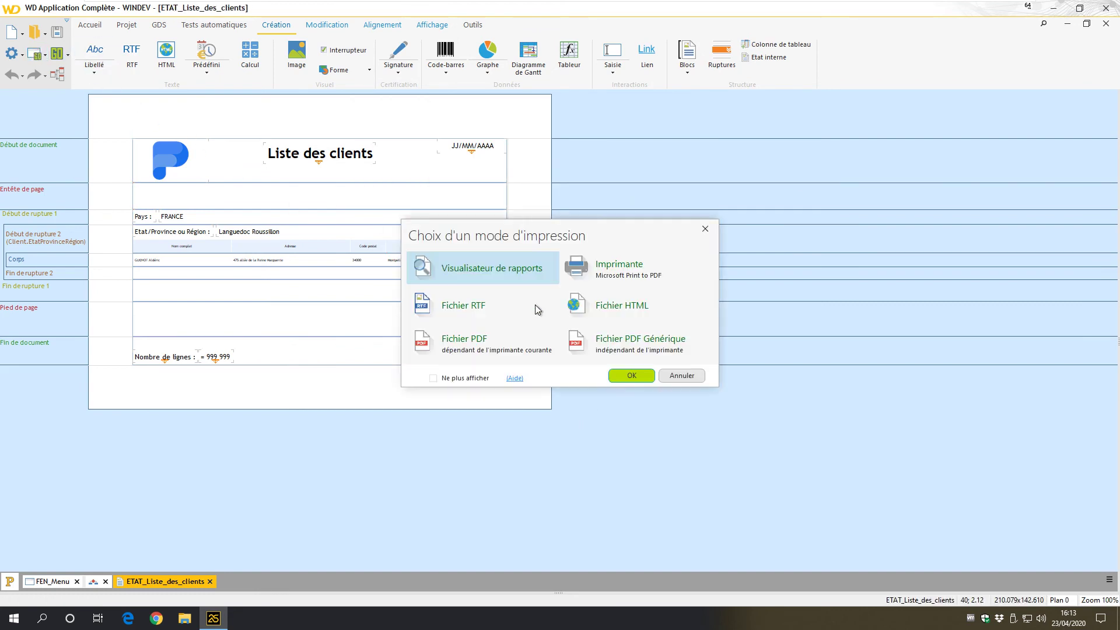
pyautogui.click(636, 376)
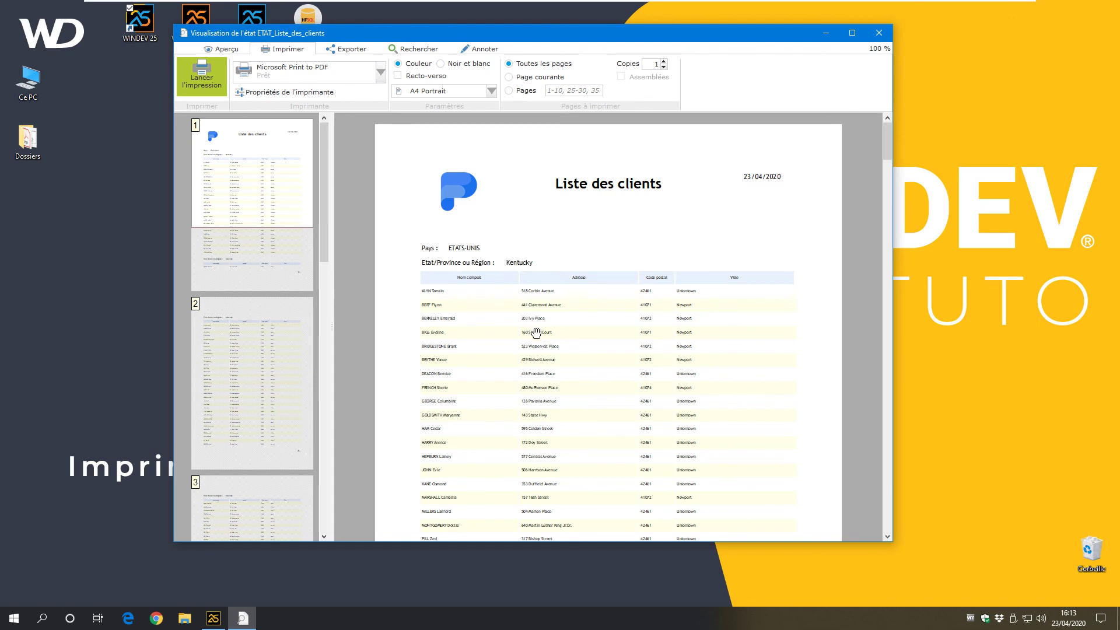
pyautogui.scroll(-5, 536, 333)
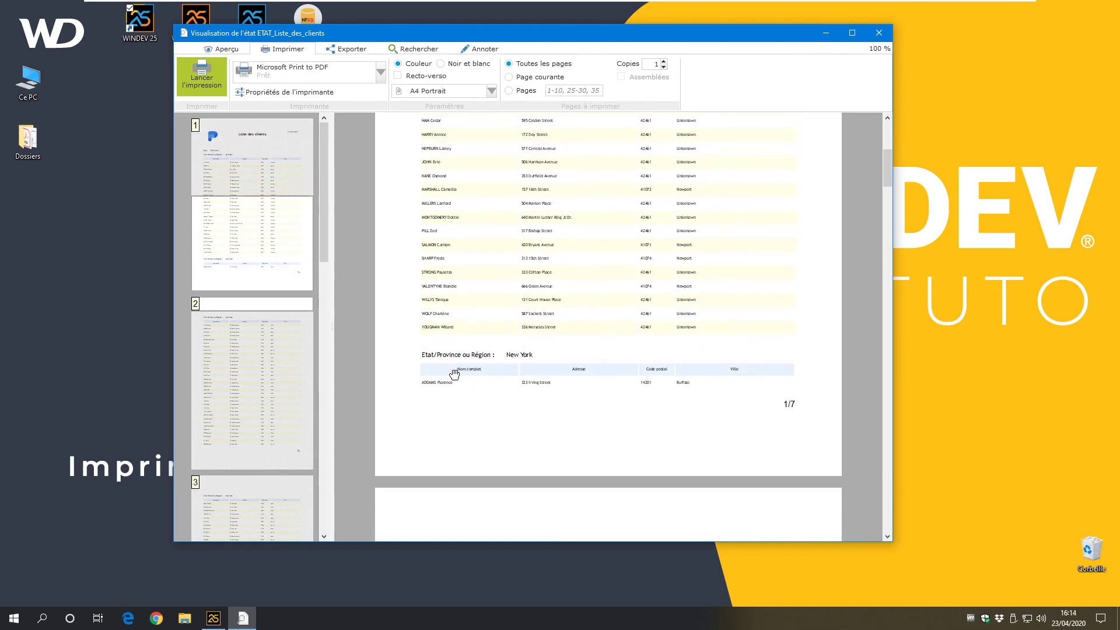
pyautogui.scroll(-12, 513, 378)
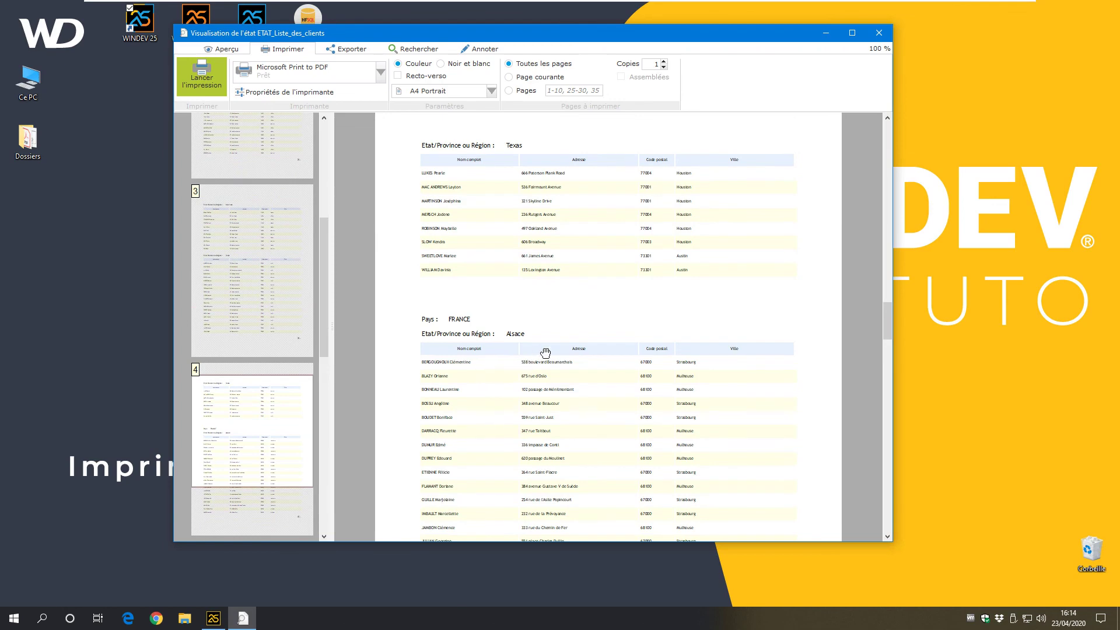
pyautogui.scroll(-3, 545, 353)
pyautogui.scroll(-5, 519, 373)
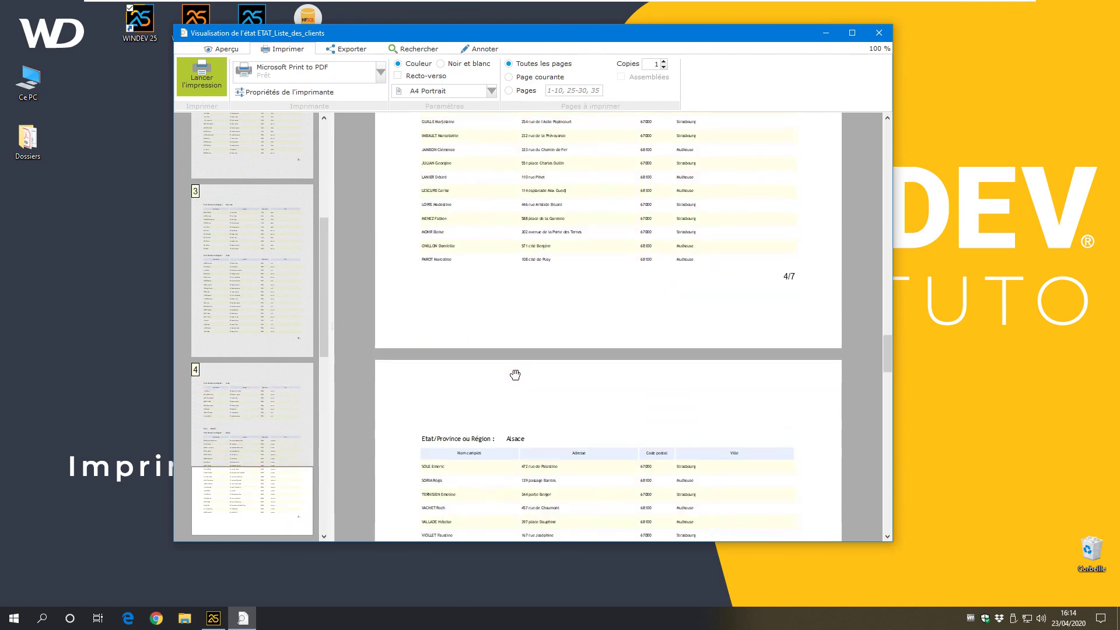
pyautogui.scroll(-3, 569, 402)
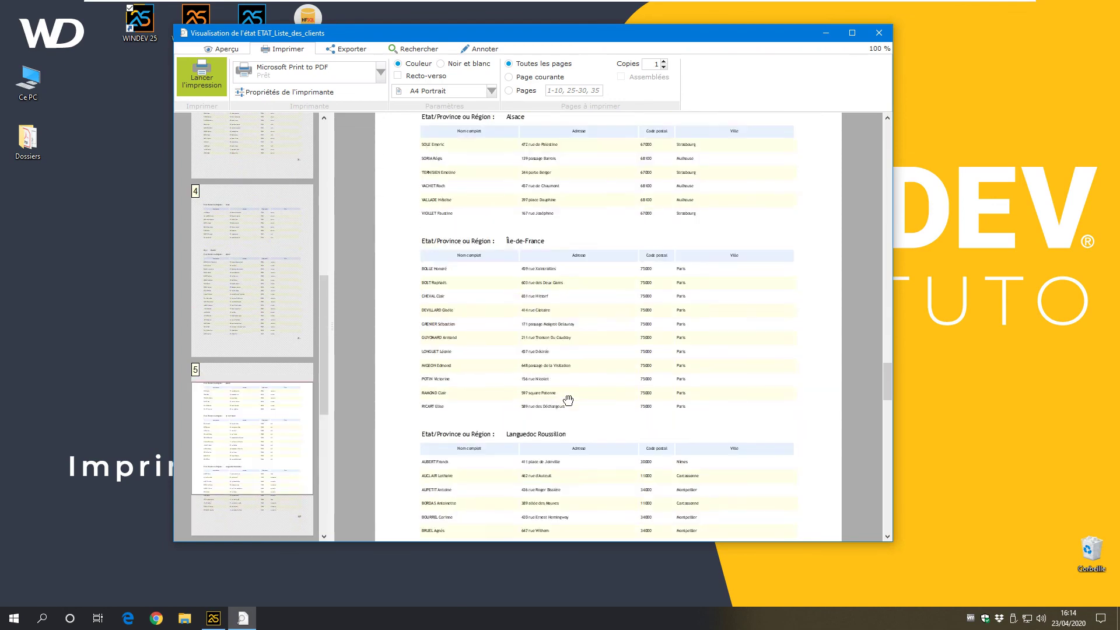
pyautogui.scroll(5, 502, 342)
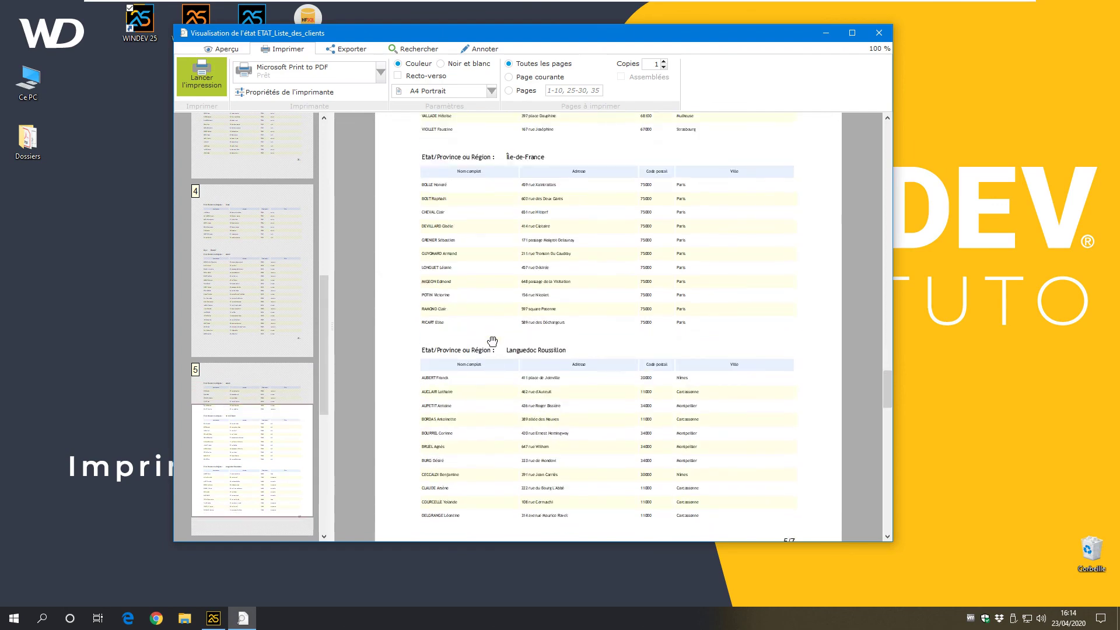
pyautogui.scroll(9, 490, 346)
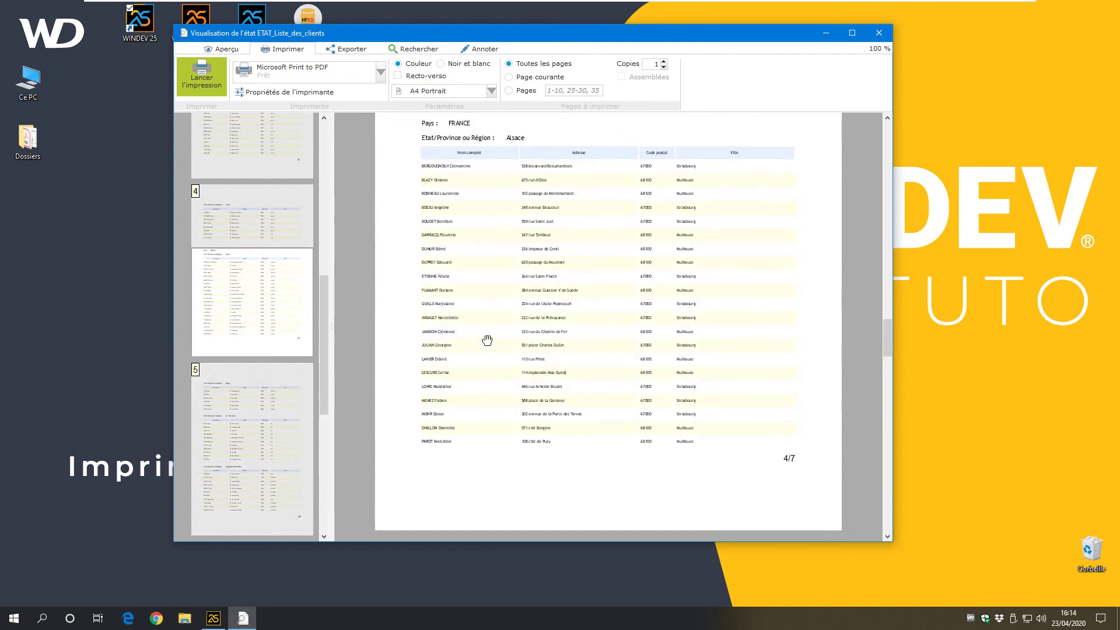